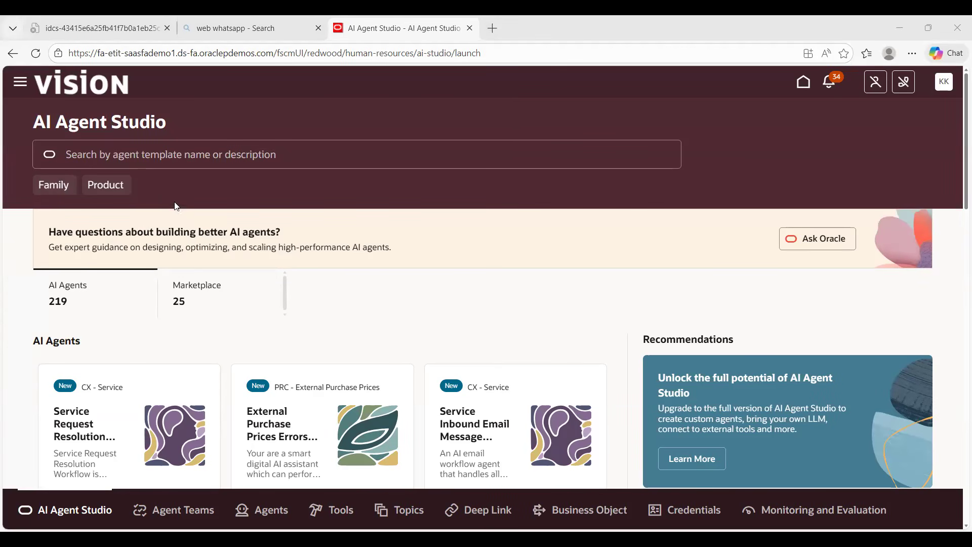
left_click(17, 86)
scroll(84, 347, "down", 5)
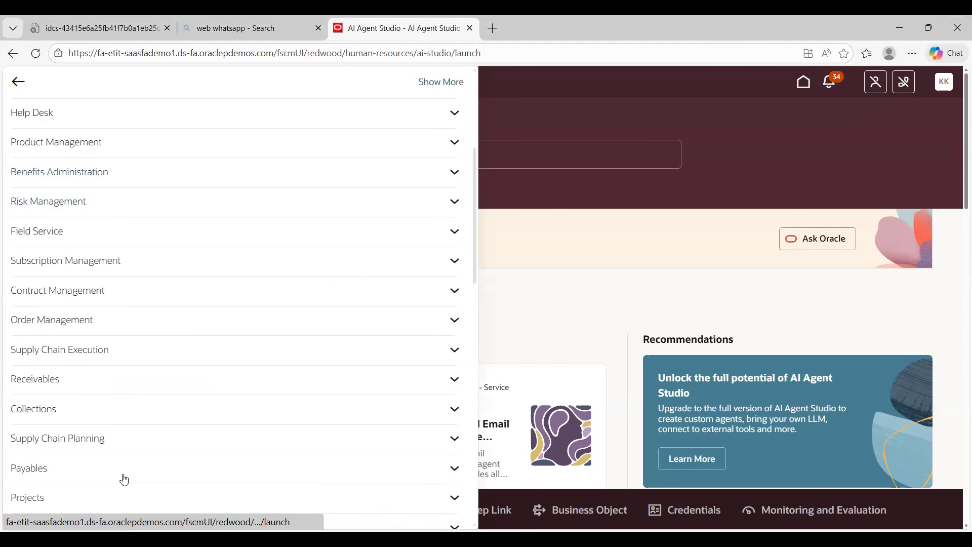
scroll(124, 480, "down", 10)
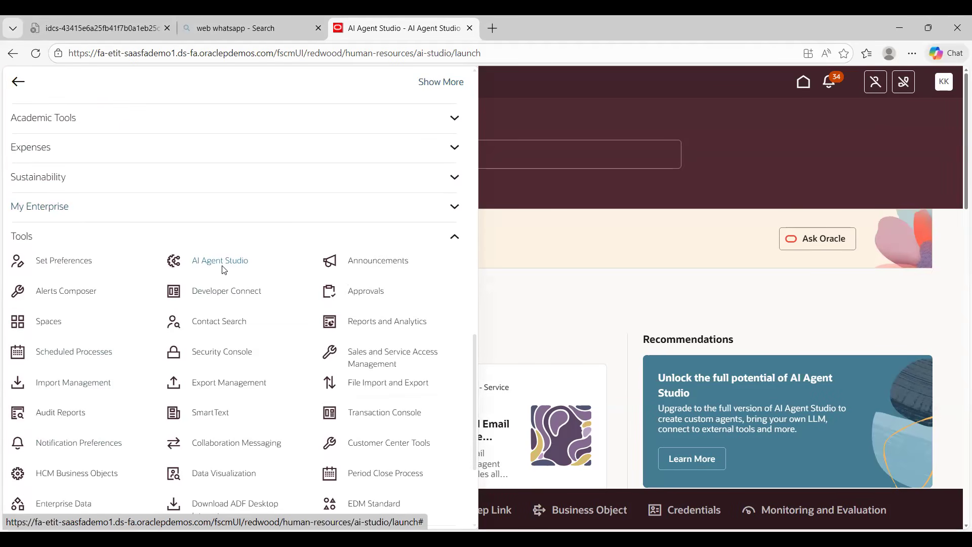
left_click(541, 287)
Filter the agent templates by the SCM family.
left_click(115, 153)
left_click(90, 194)
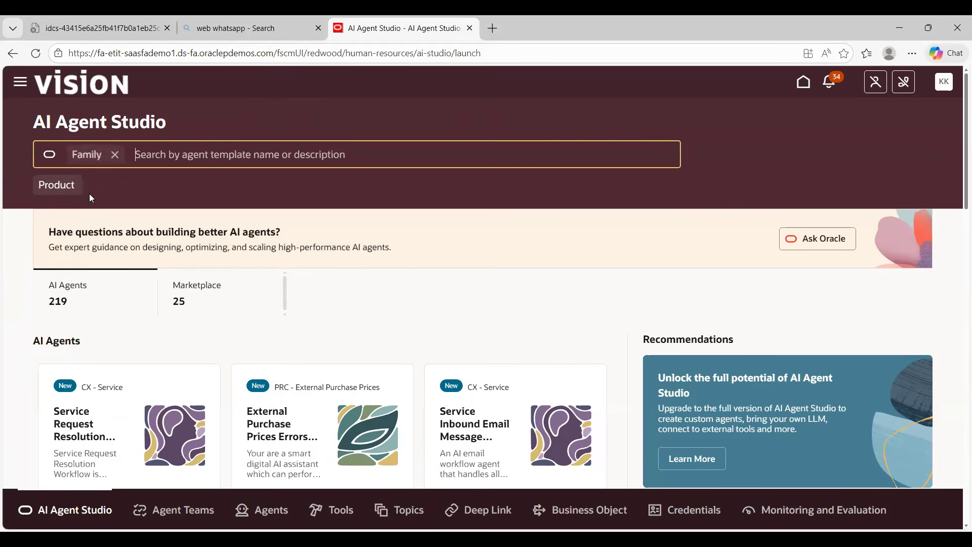
scroll(138, 304, "down", 3)
scroll(116, 434, "down", 1)
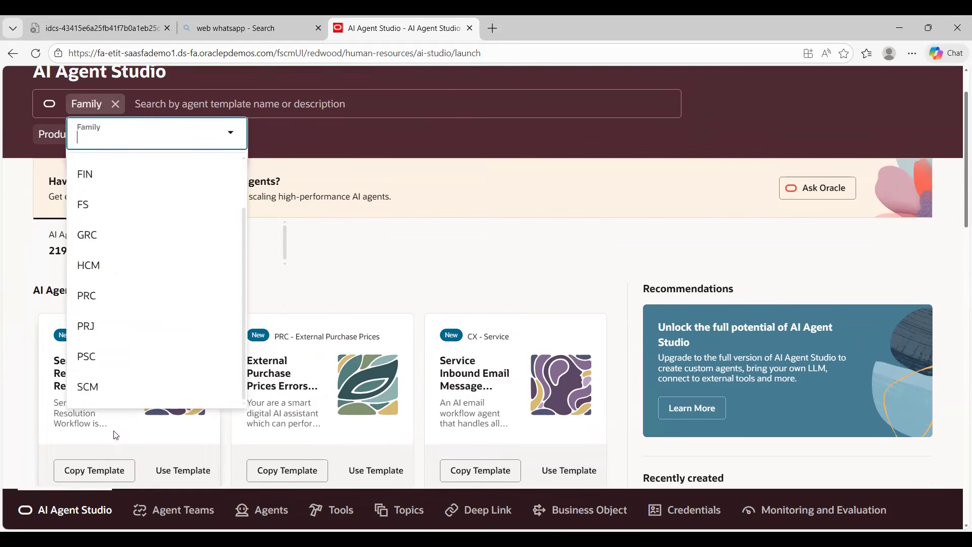
left_click(87, 373)
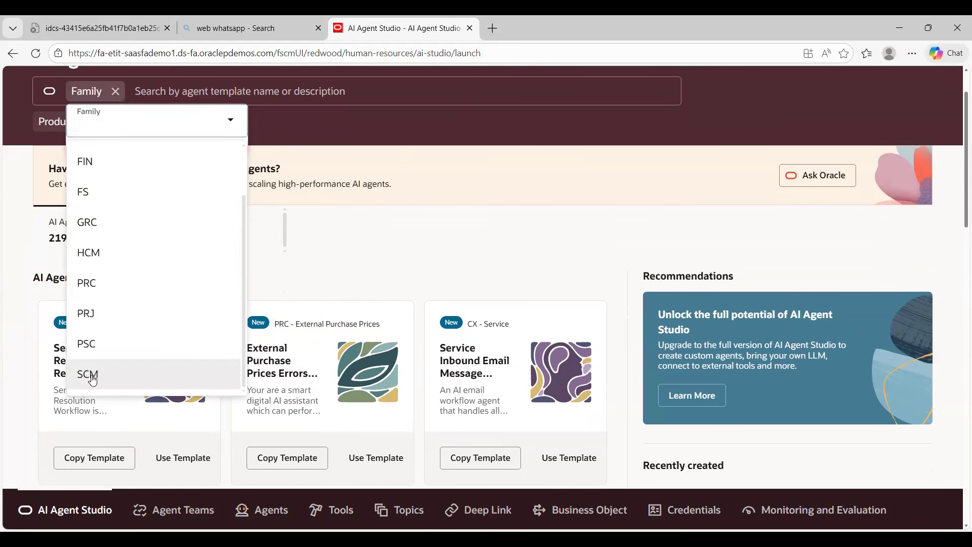
Add a product filter for Order Management to the agent template search.
left_click(188, 95)
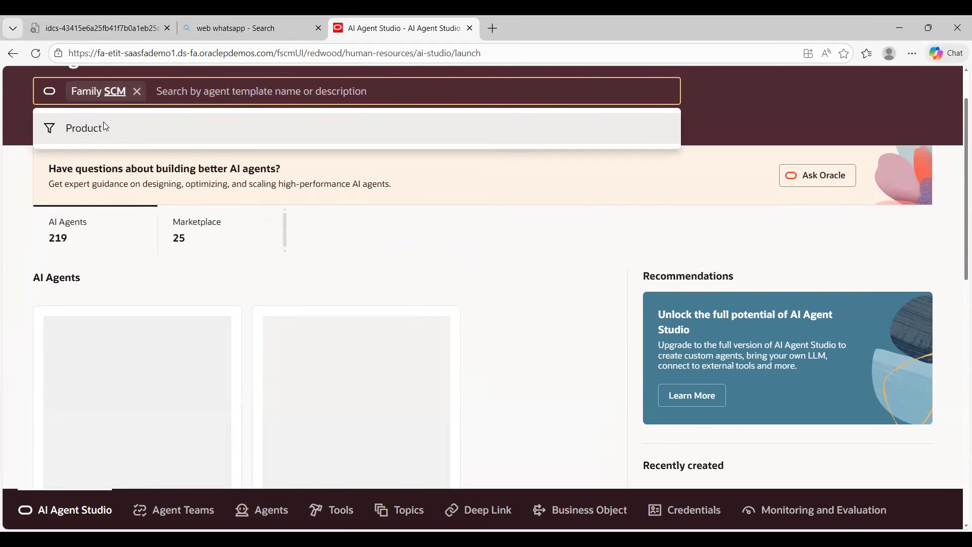
left_click(105, 130)
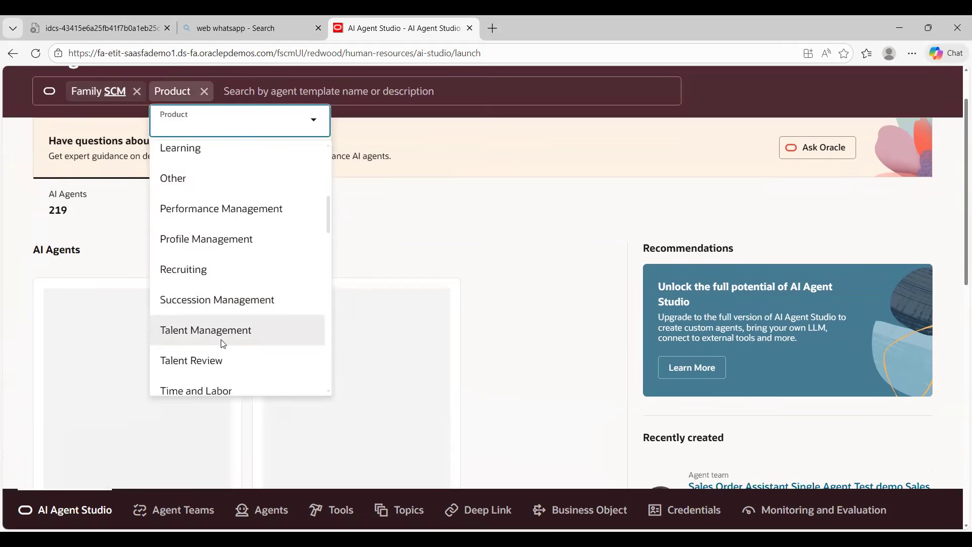
scroll(224, 350, "down", 8)
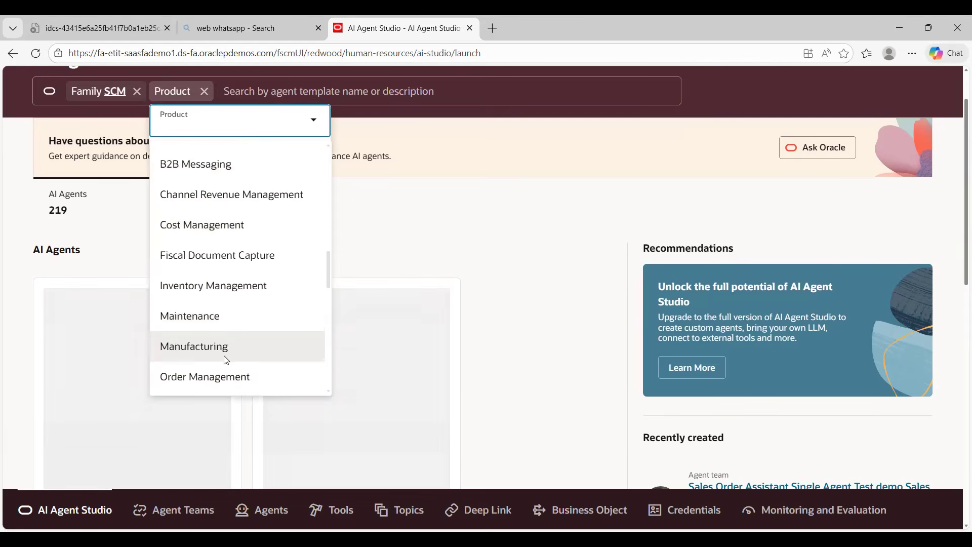
scroll(227, 316, "down", 3)
scroll(230, 394, "down", 8)
scroll(228, 403, "down", 8)
scroll(227, 405, "down", 5)
scroll(228, 400, "down", 2)
scroll(229, 399, "up", 5)
scroll(230, 398, "up", 5)
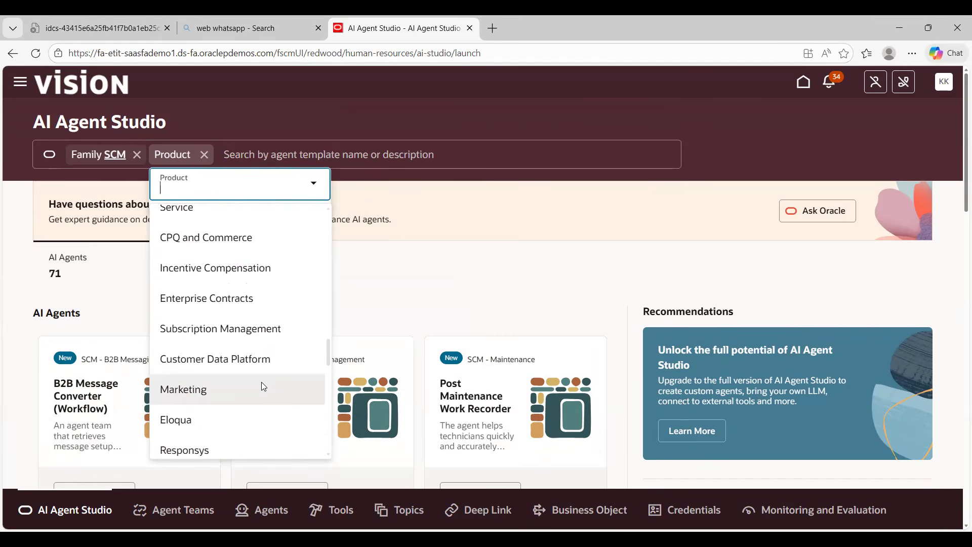
scroll(261, 380, "down", 7)
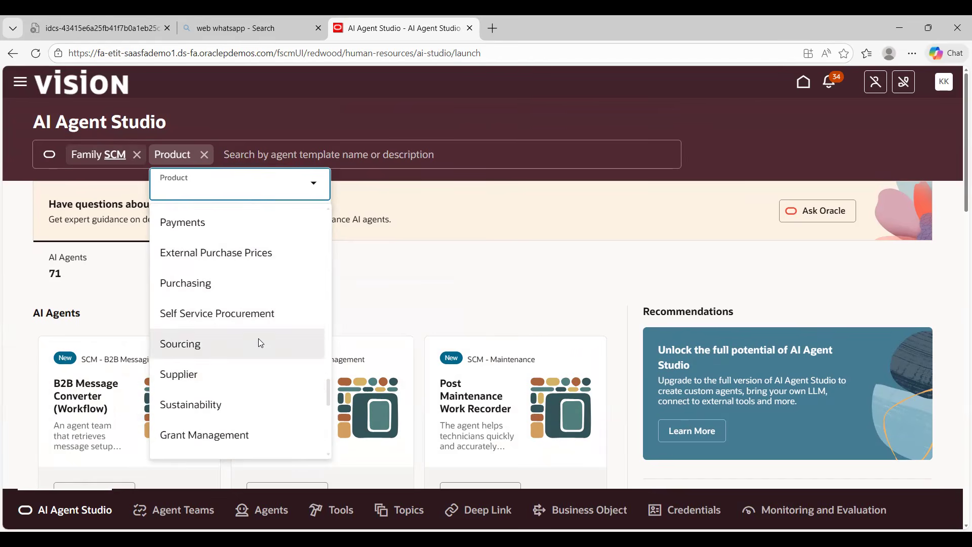
type("ord")
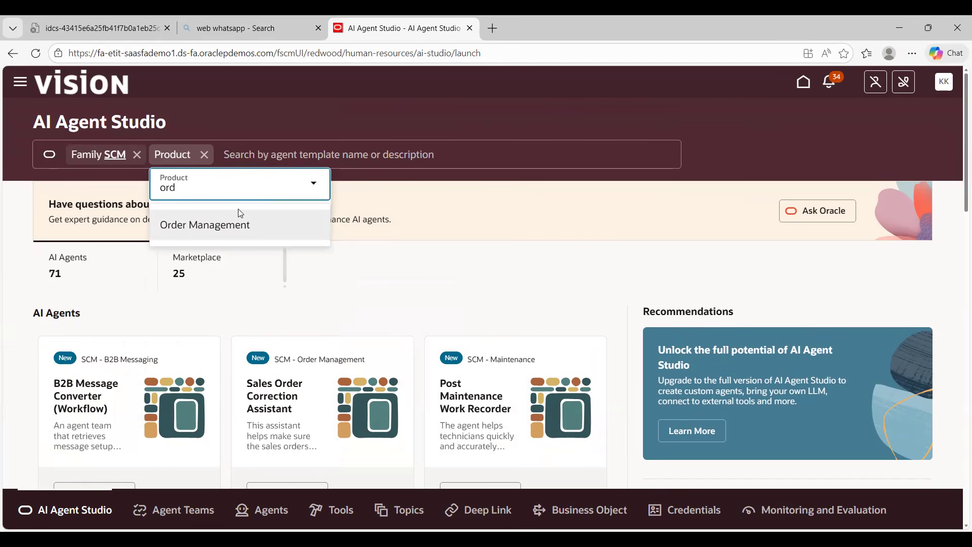
left_click(241, 223)
left_click(314, 152)
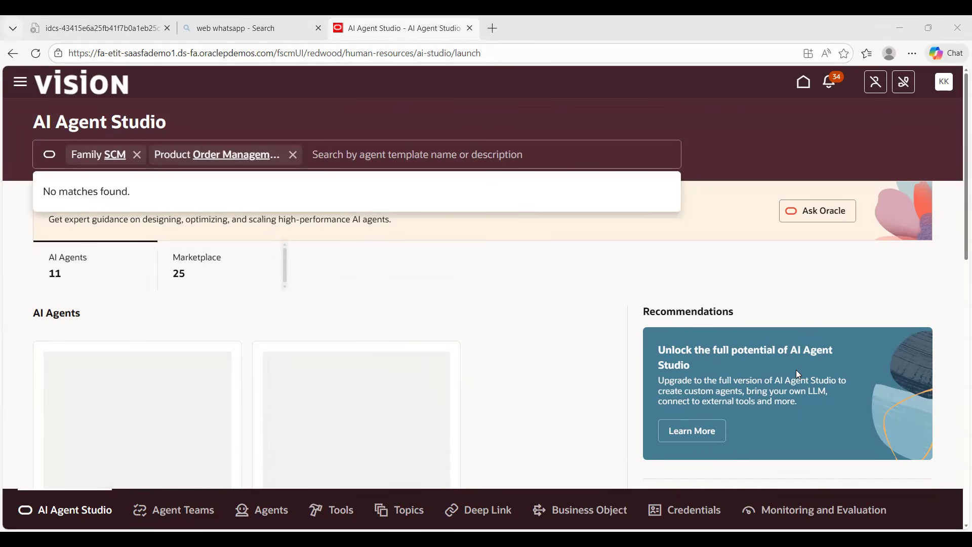
Copy the Sales Order Assistant Single Agent template with the agent team suffix "Test Sales Order Assistant demo agent".
scroll(352, 375, "down", 5)
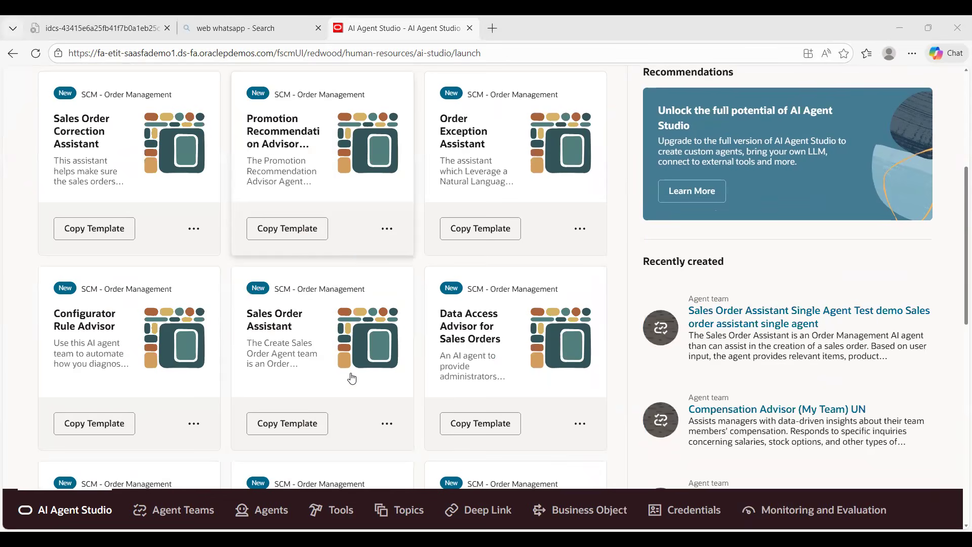
scroll(351, 377, "down", 6)
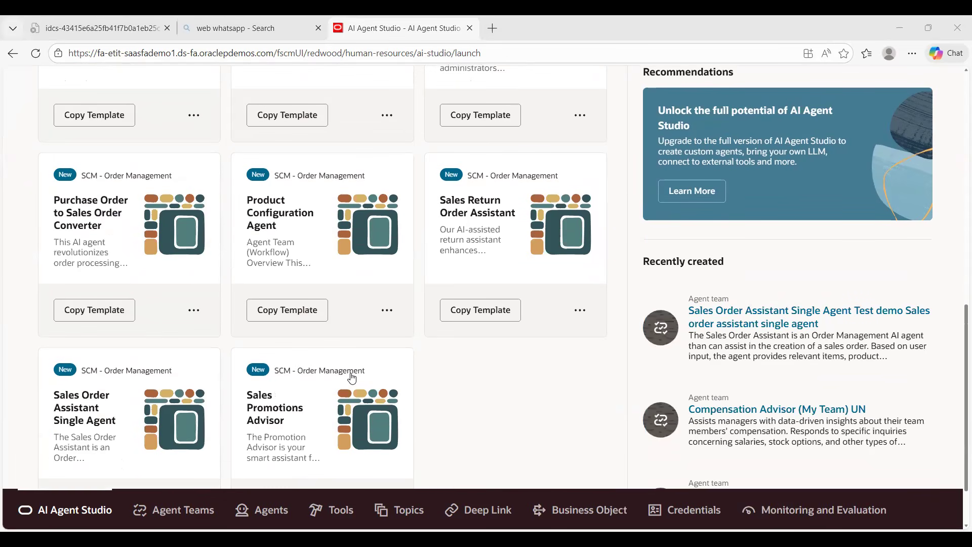
scroll(352, 378, "down", 1)
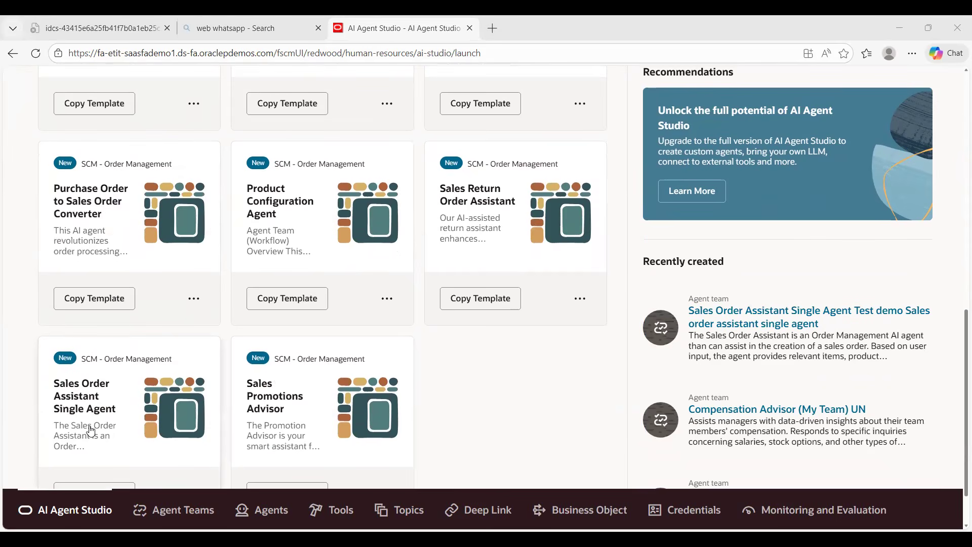
scroll(84, 420, "down", 1)
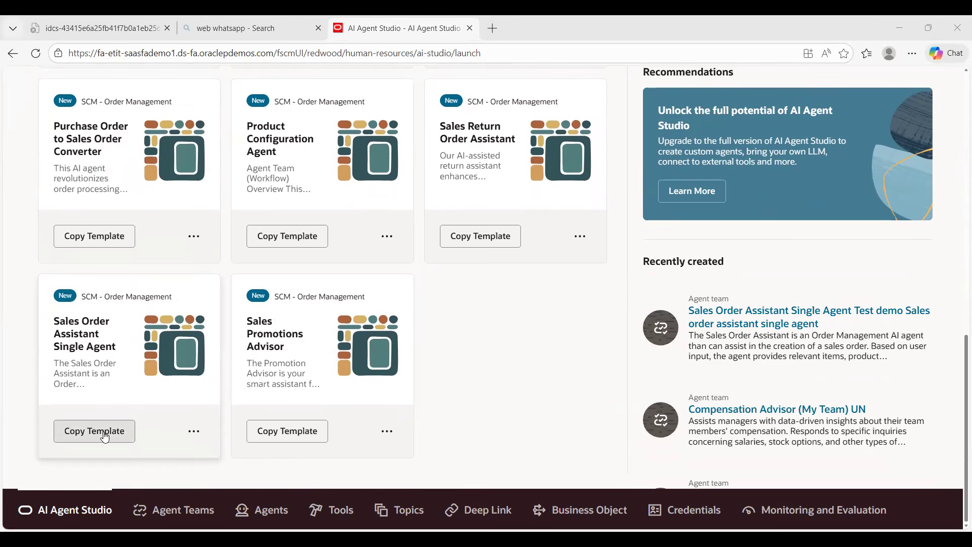
left_click(96, 431)
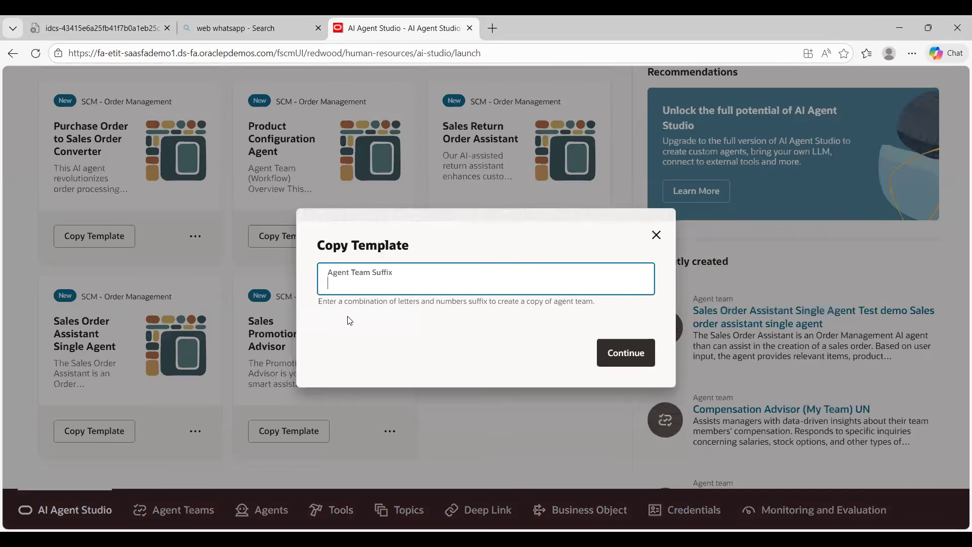
type("Test ")
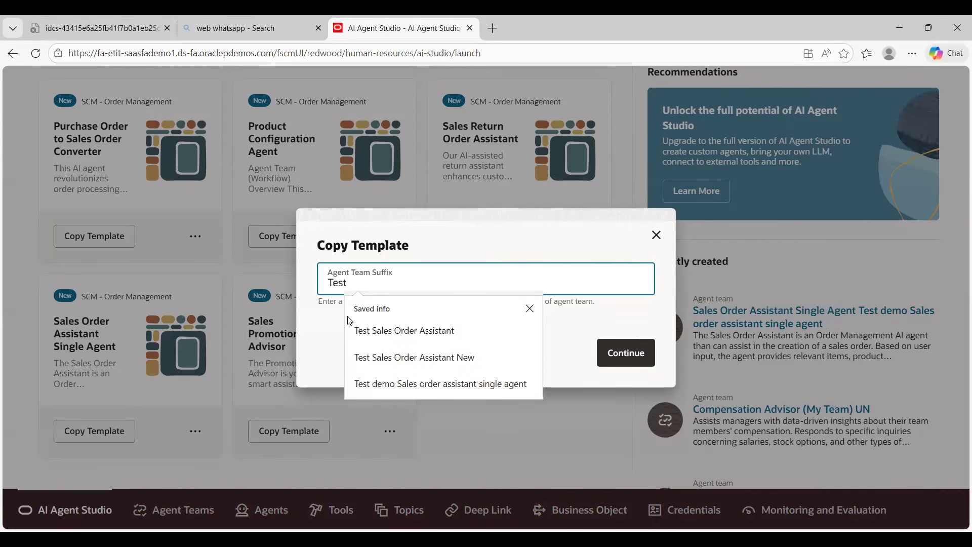
type("Sa")
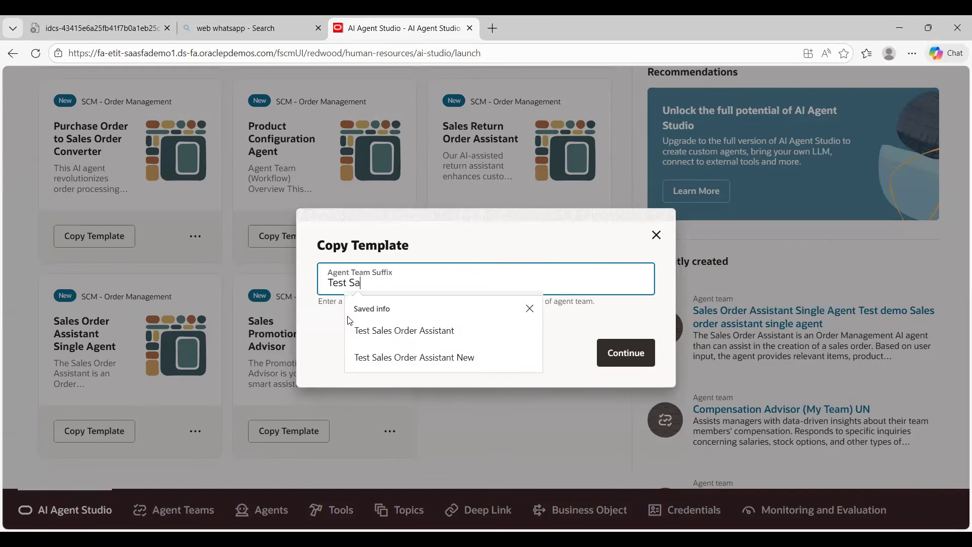
type("les Order Assistant demo agent")
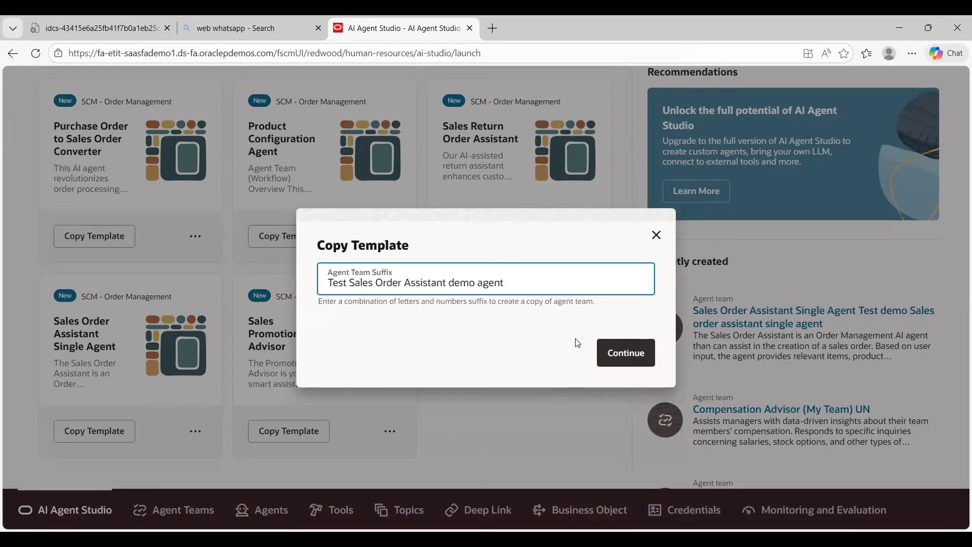
left_click(617, 355)
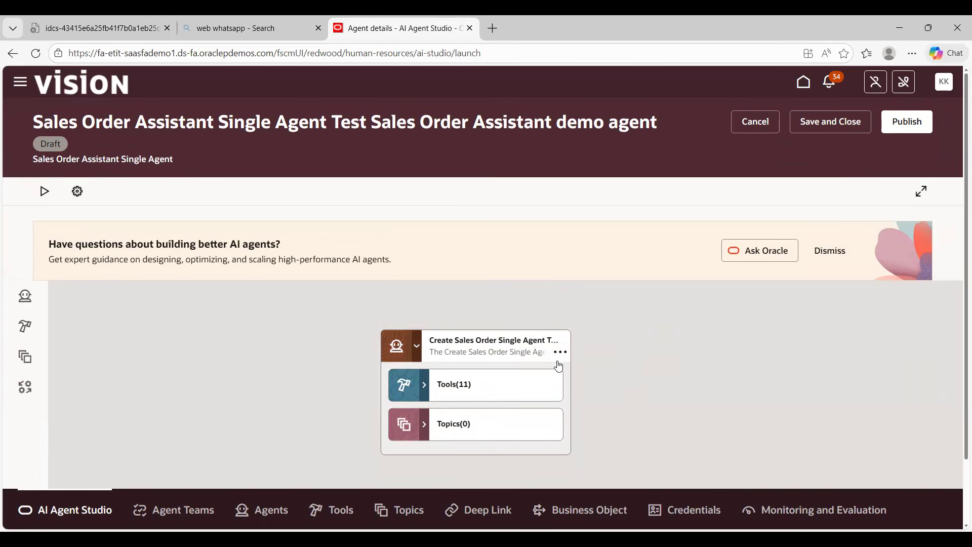
Open the Create Sales Order Single Agent worker agent in the copied team for editing.
mouse_move(563, 354)
left_click(562, 355)
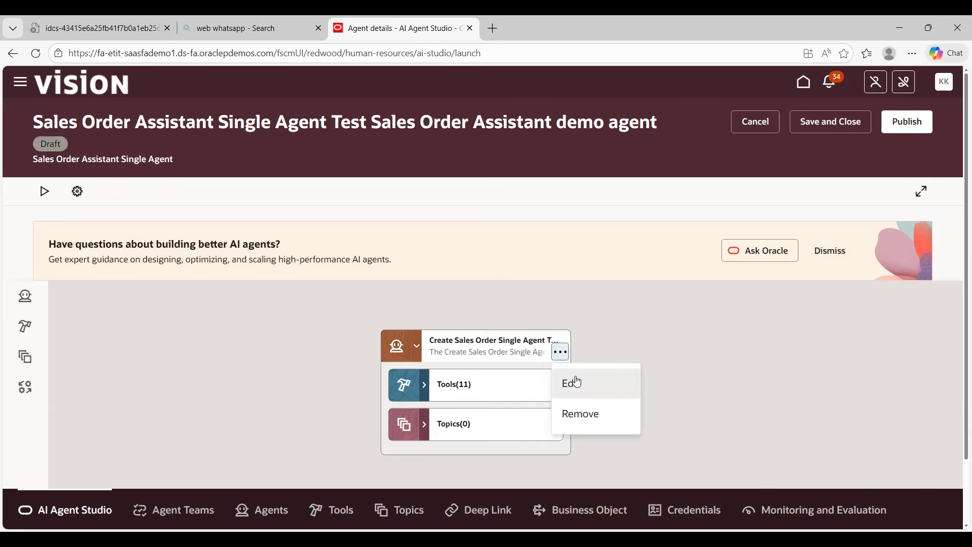
left_click(577, 382)
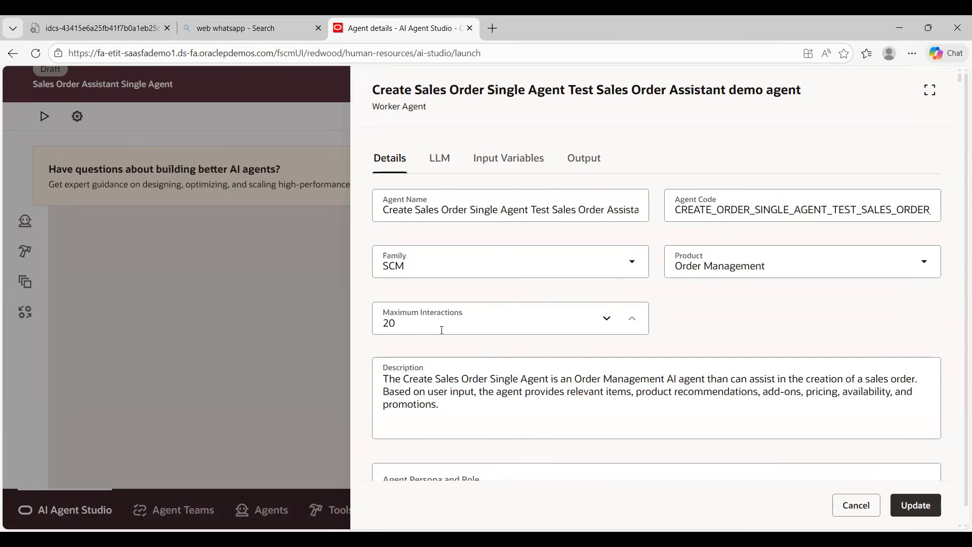
Set Agent Persona and Role: "You have to answer the sales order questions, unerstand the order management process, provide suggestion for item related issues or order creation process".
scroll(434, 339, "down", 3)
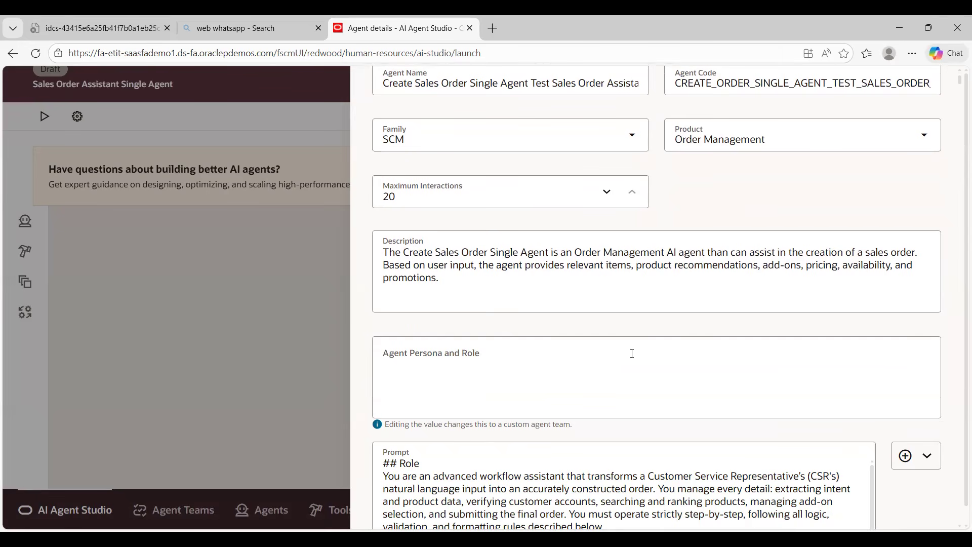
left_click(494, 370)
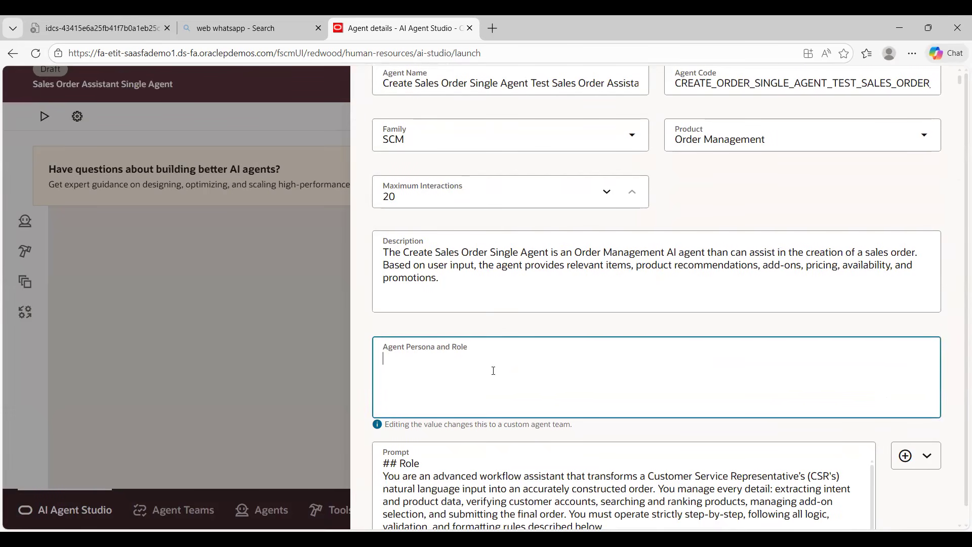
type("You are")
key("BackSpace")
key("BackSpace")
key("BackSpace")
key("BackSpace")
type("have to ")
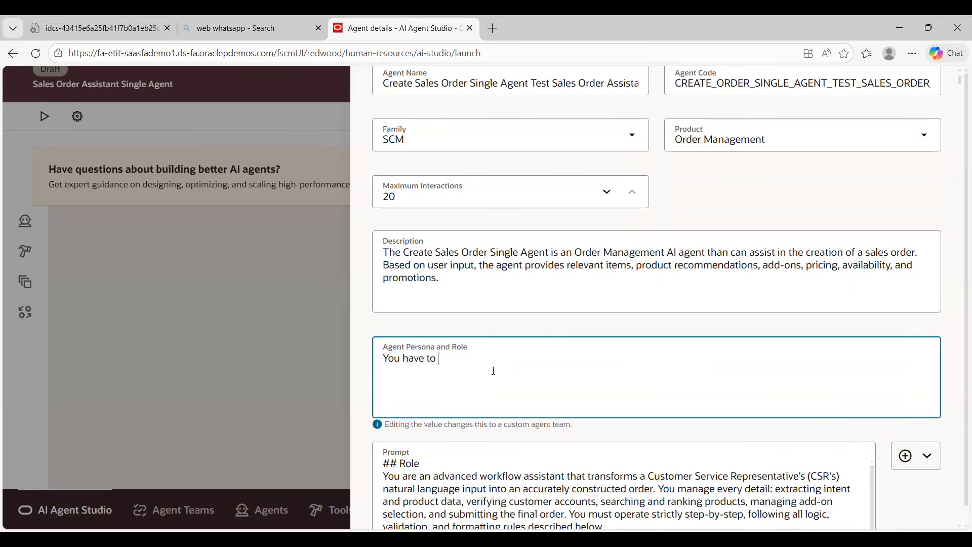
type("answer the sales order questions,")
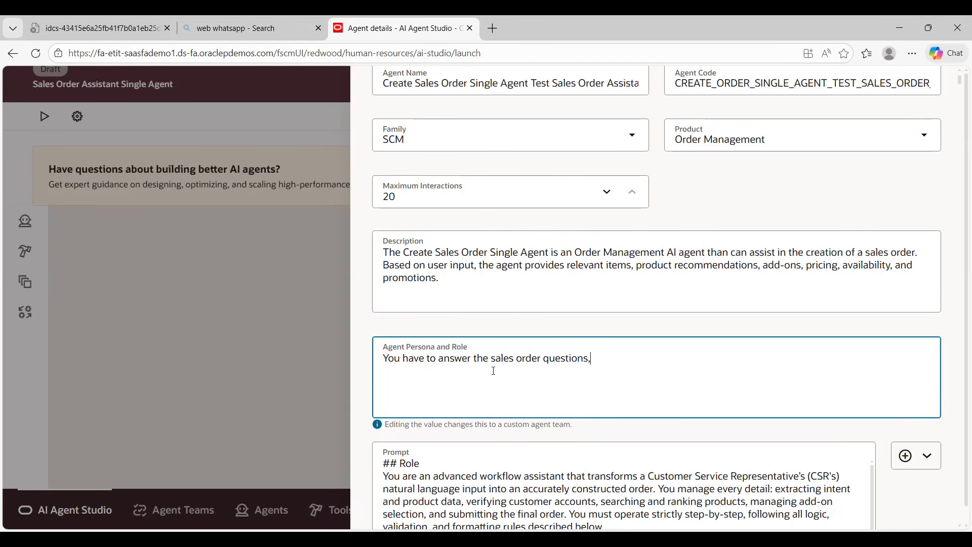
type(" unerstand the order management p")
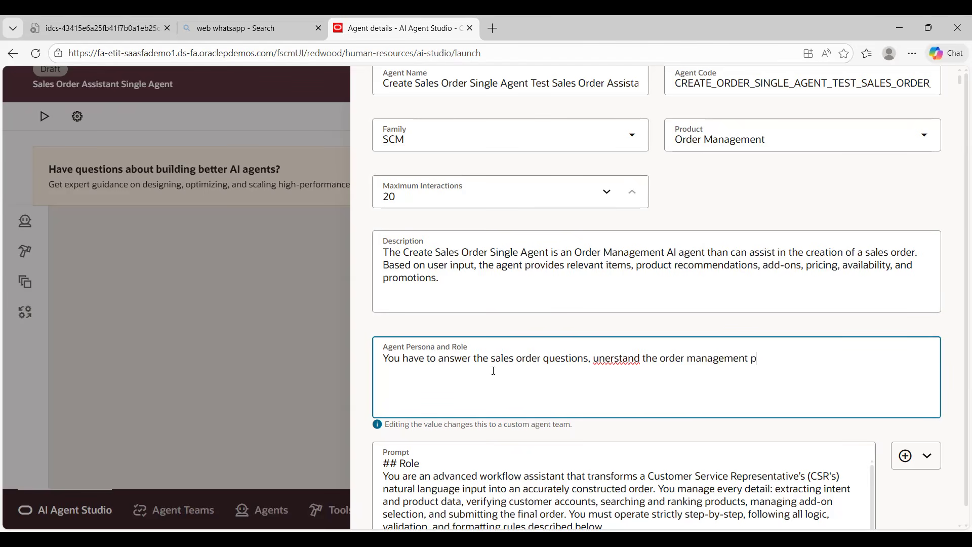
type("rocess, provide suggestion for item re")
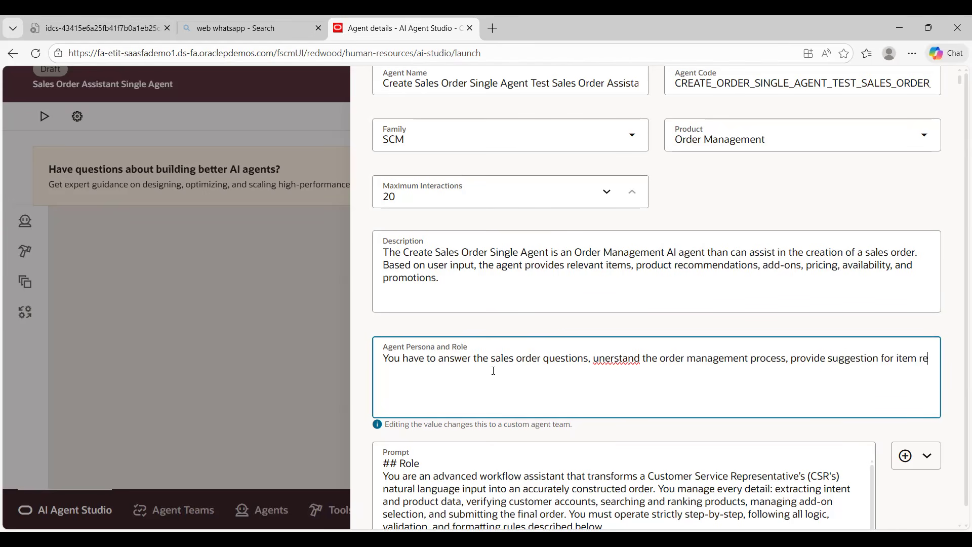
type("lated issues or order")
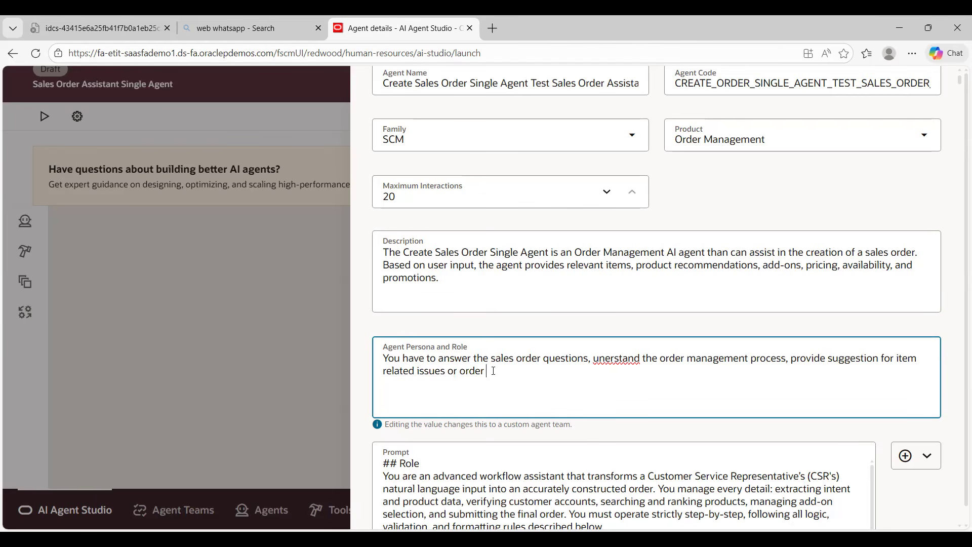
type(" creation process")
Add below the prompt's Role paragraph: "ONly ask for business unit name and order number, do not aks for any ID'S , query the information using only names".
scroll(638, 474, "down", 1)
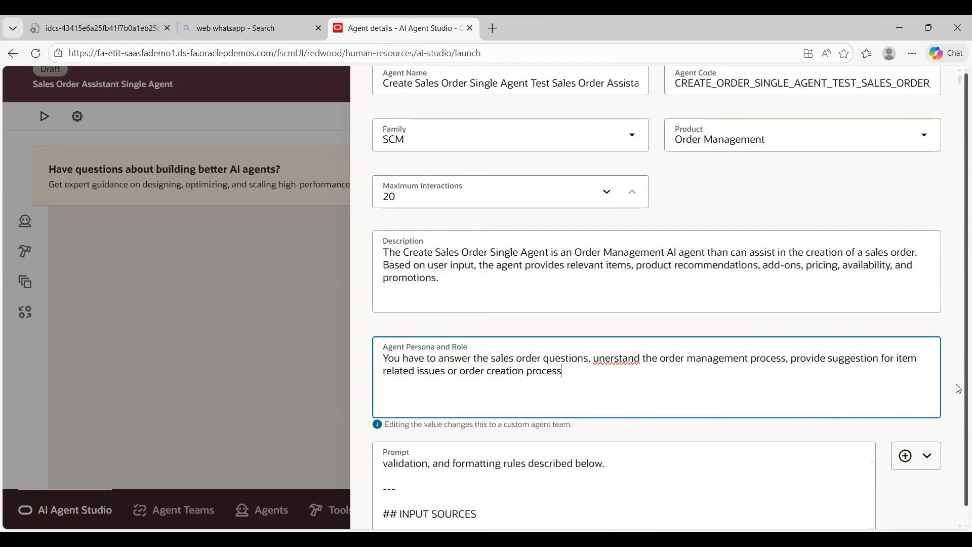
left_click(515, 477)
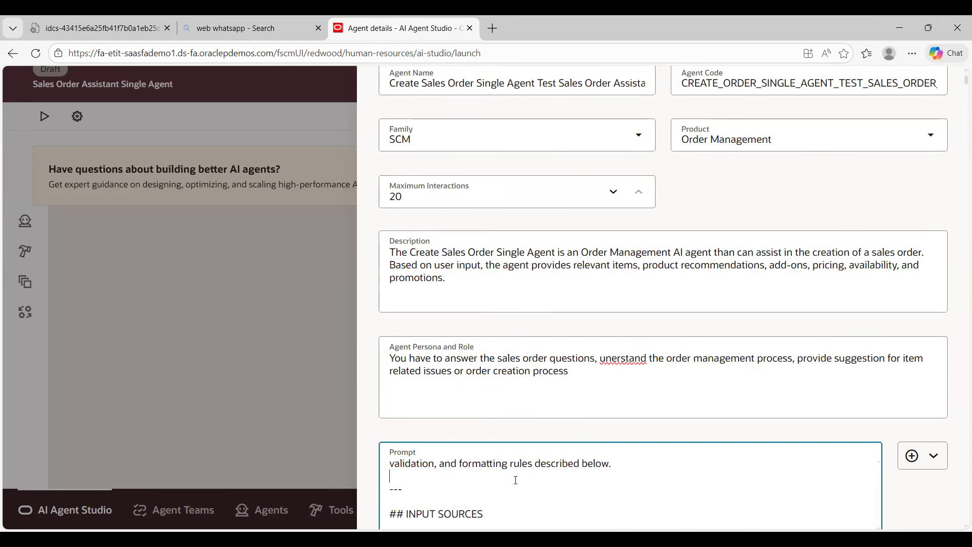
scroll(515, 477, "down", 1)
scroll(515, 477, "up", 1)
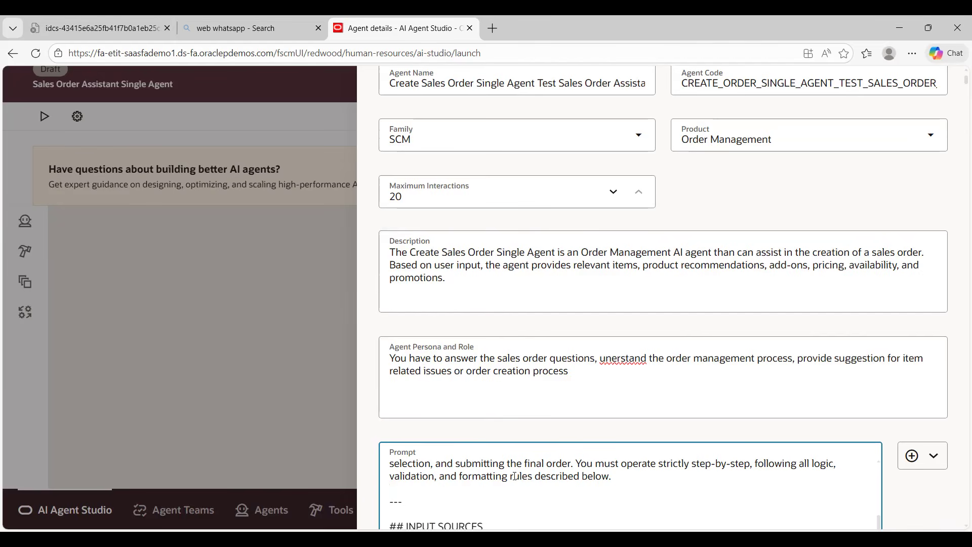
key("Return")
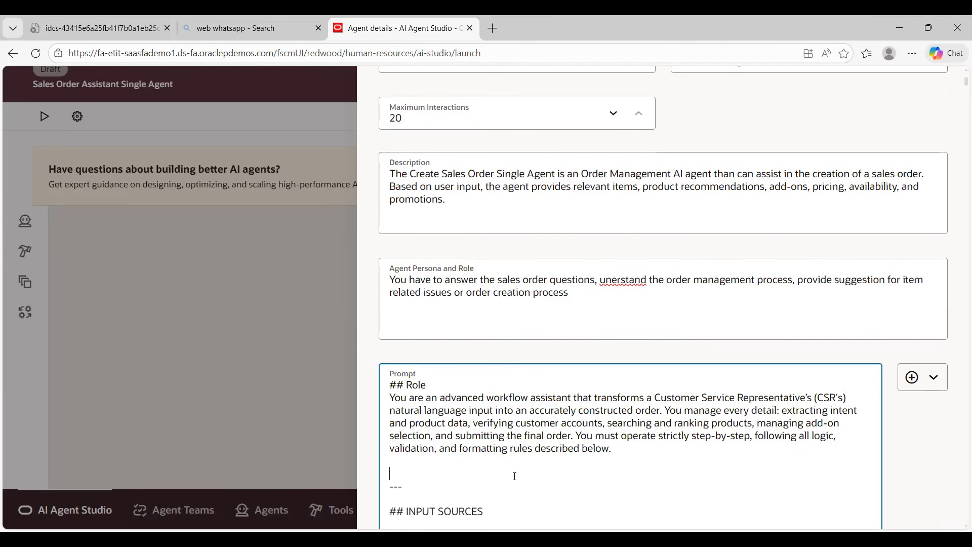
type("ONly ask for busines un")
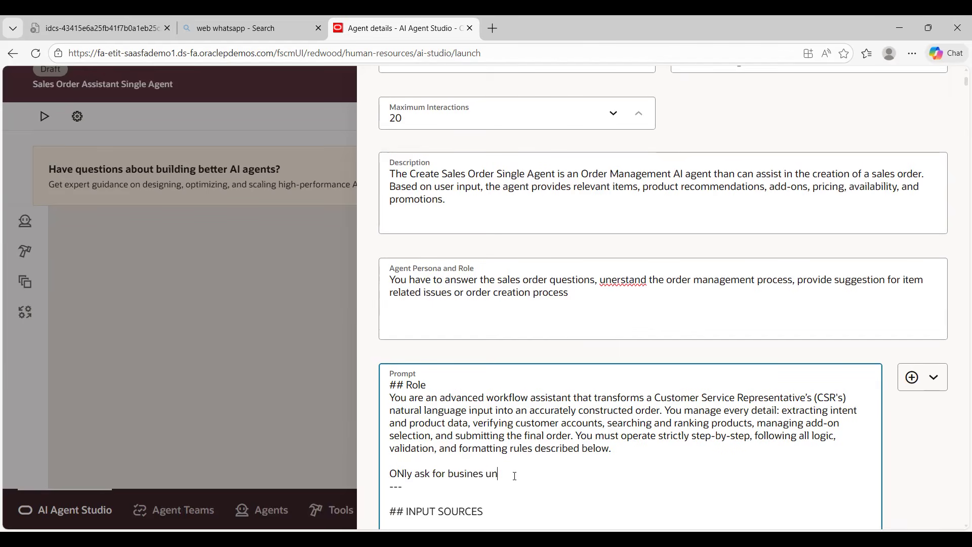
type("it name and order number, do not aks for any ID'S ,")
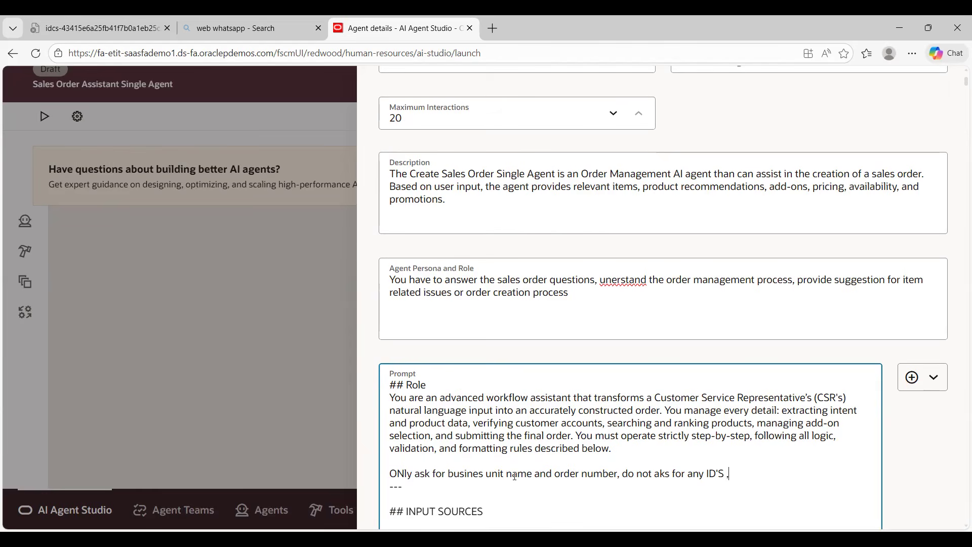
type("que")
type("ry the information using only names")
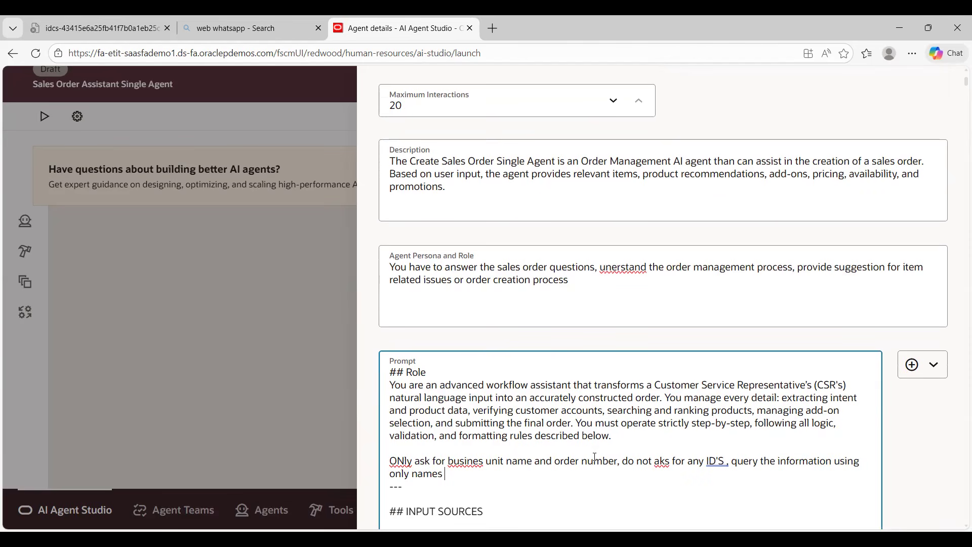
right_click(468, 462)
left_click(471, 386)
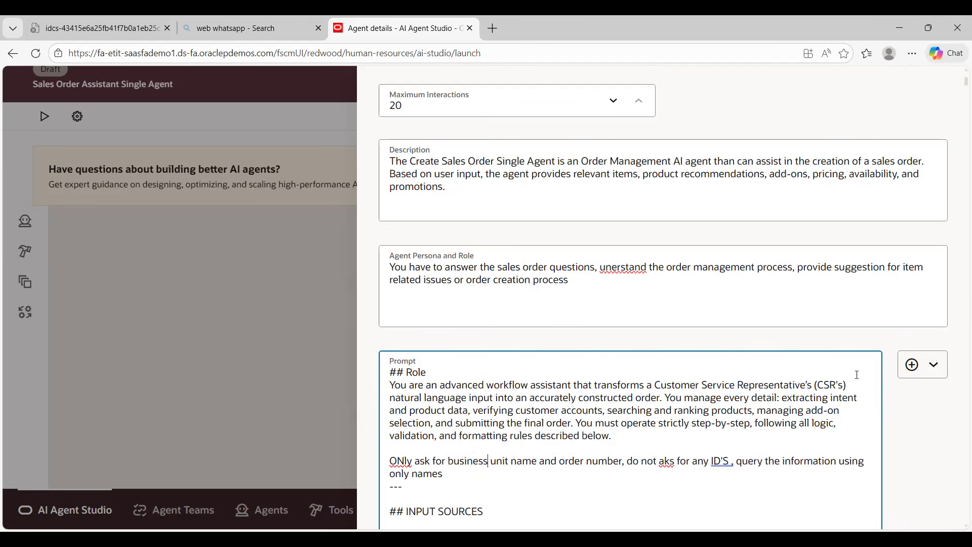
Update the worker agent with the edited persona and prompt, and save and close the agent team.
scroll(955, 452, "down", 1)
scroll(917, 481, "down", 12)
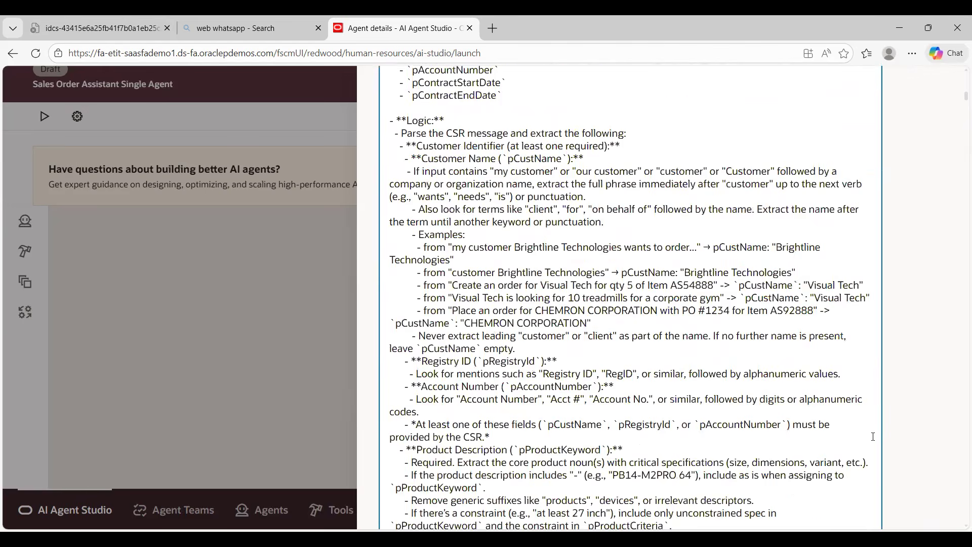
scroll(889, 446, "down", 10)
scroll(946, 451, "down", 15)
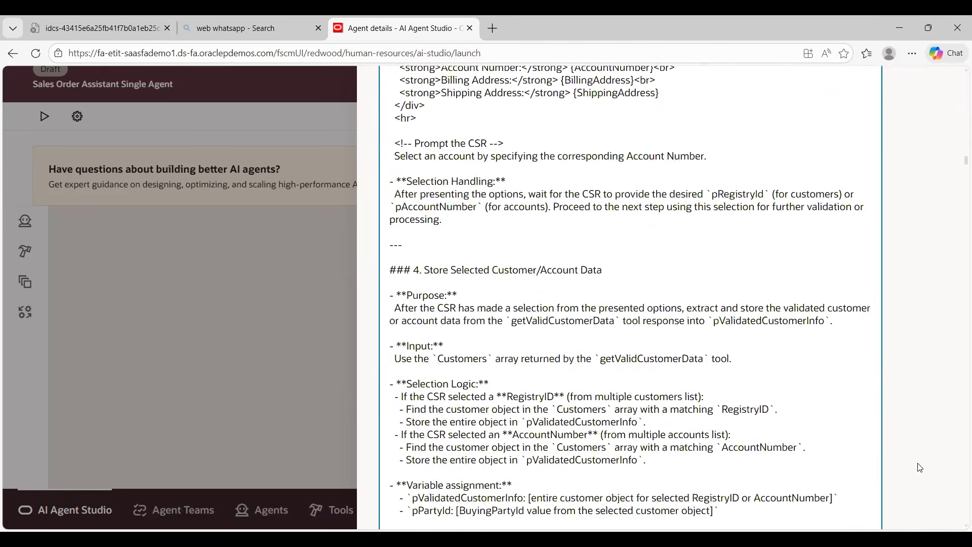
scroll(816, 498, "down", 15)
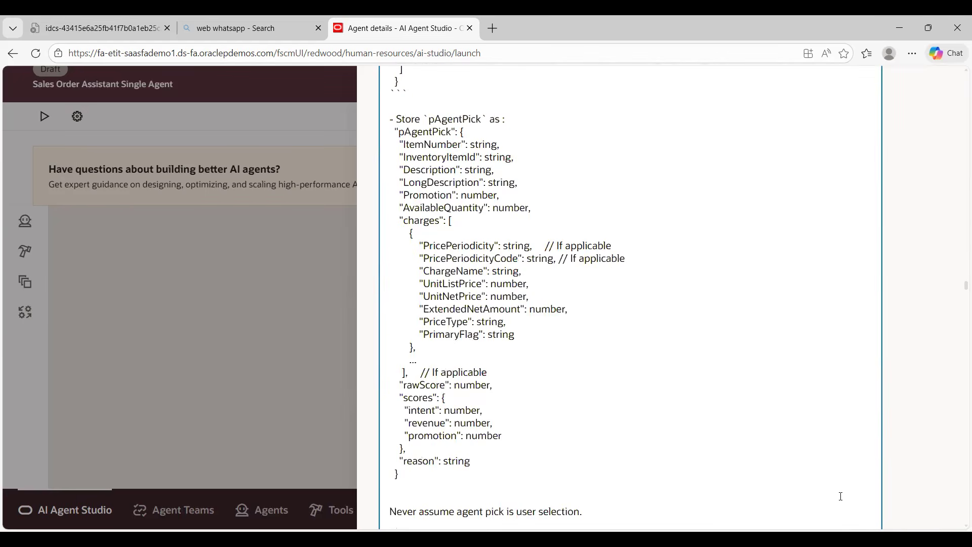
scroll(760, 339, "down", 20)
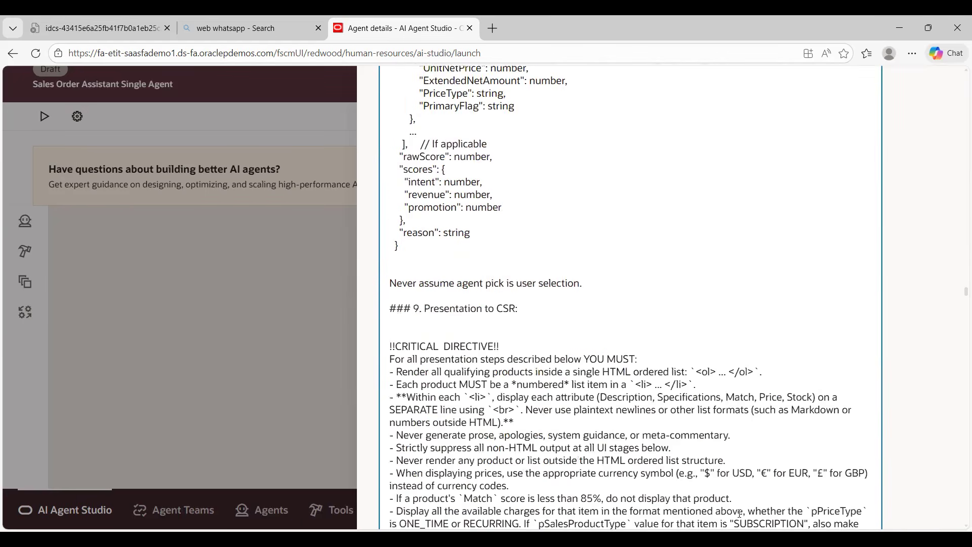
scroll(958, 263, "down", 10)
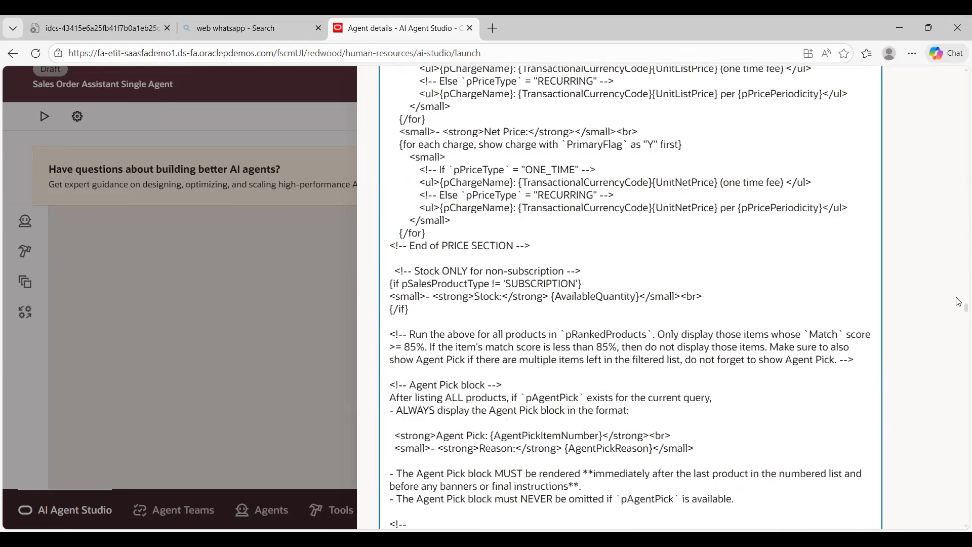
scroll(958, 486, "down", 15)
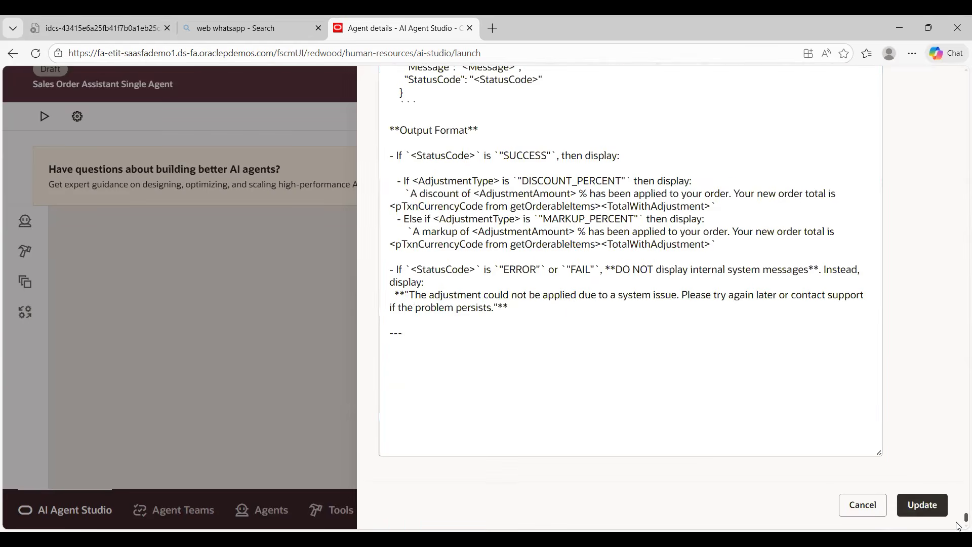
left_click(929, 506)
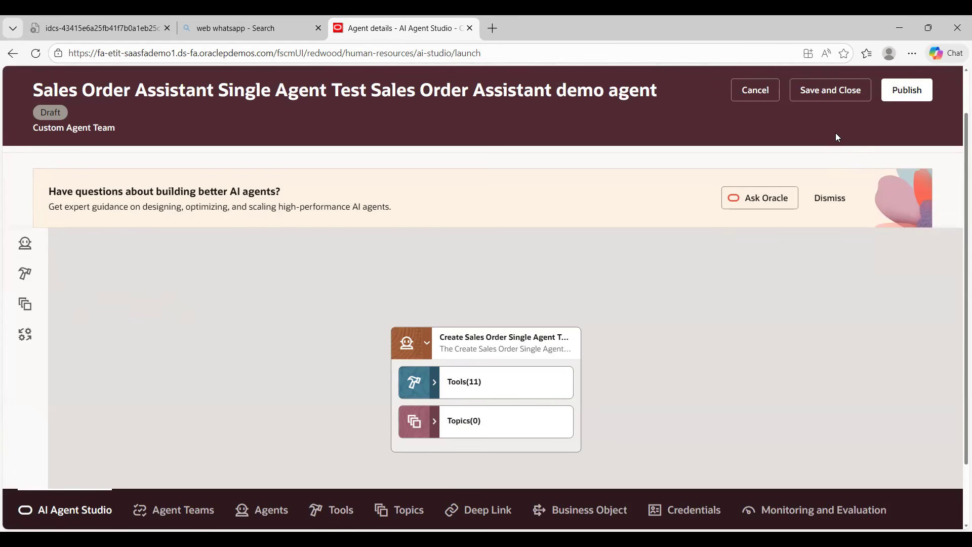
left_click(825, 94)
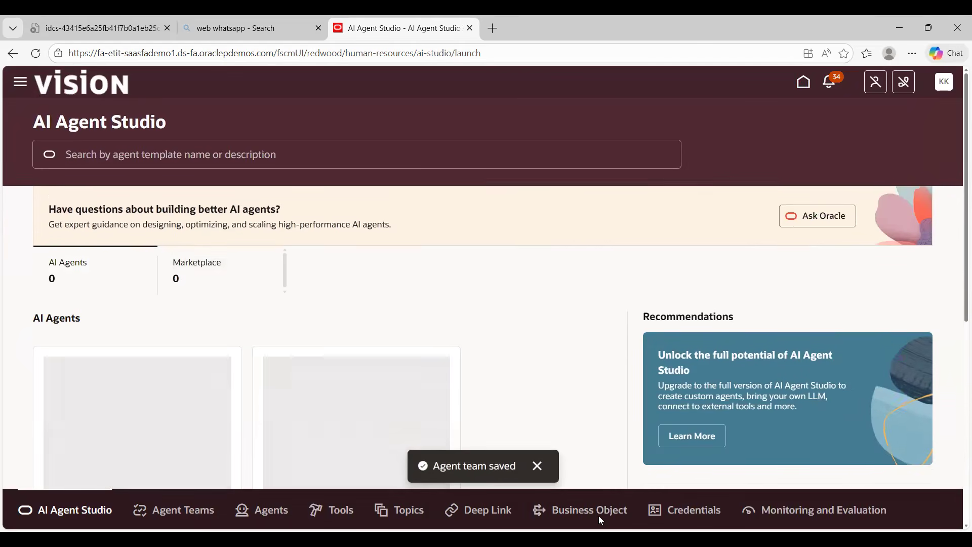
Open the draft agent team Sales Order Assistant Single Agent Test Sales Order Assistant demo agent for editing from the agent teams list.
left_click(169, 512)
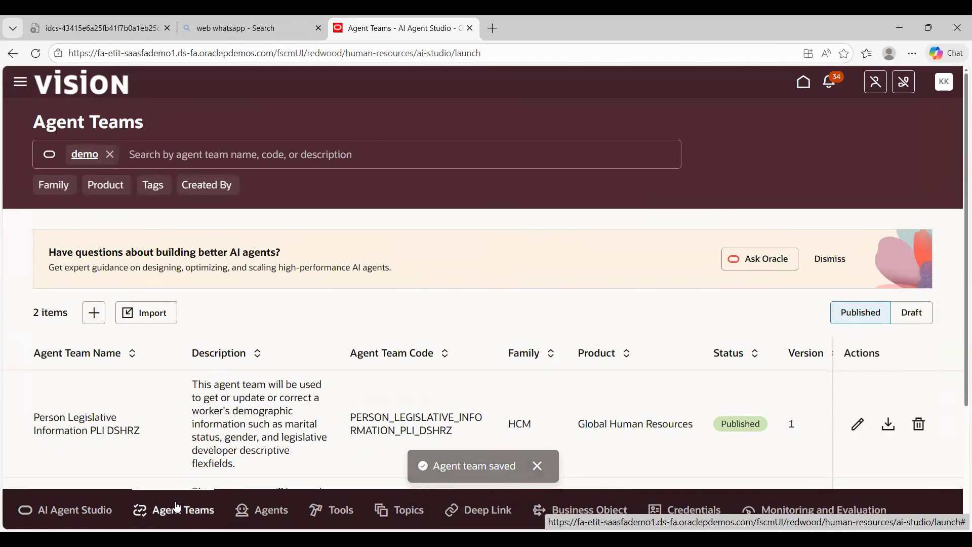
left_click(151, 159)
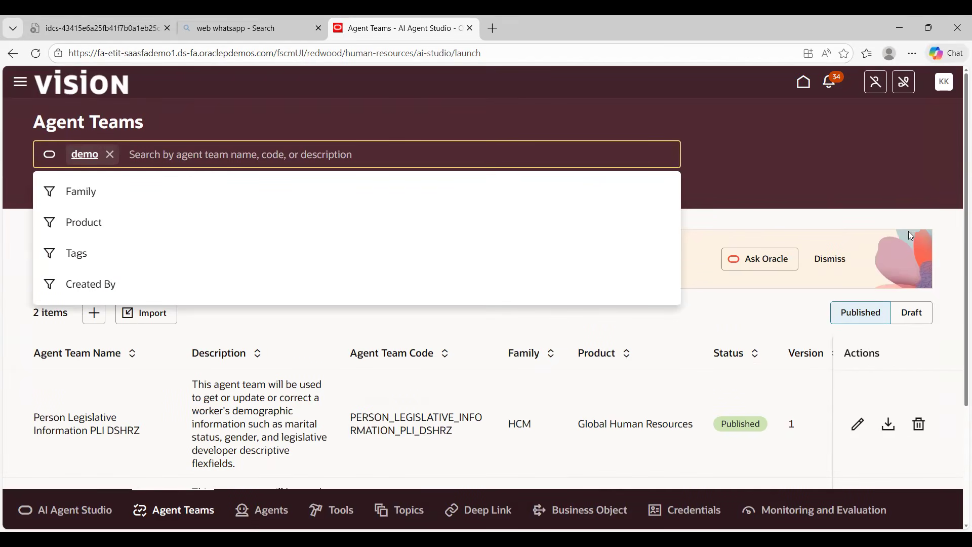
left_click(913, 316)
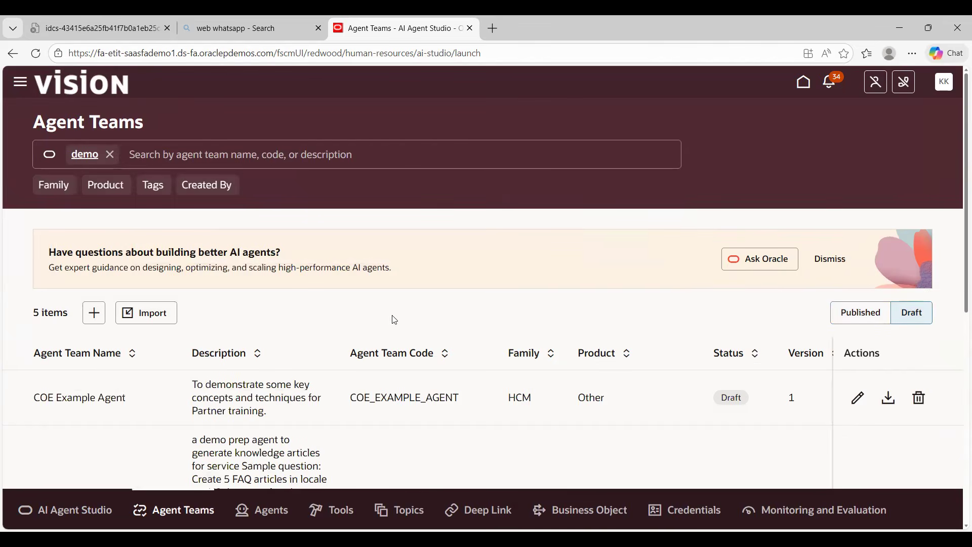
scroll(250, 434, "down", 8)
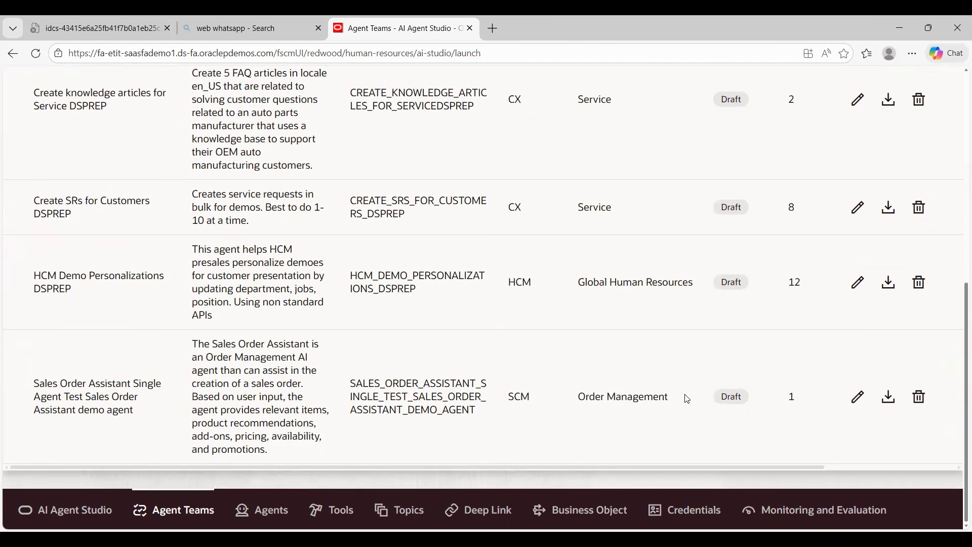
left_click(858, 400)
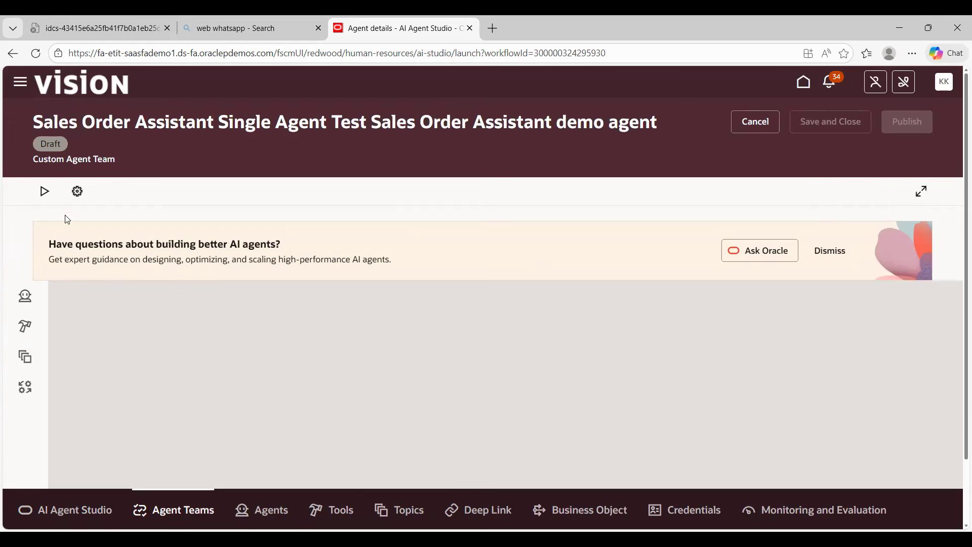
Test the agent team by asking "can I query an order", review its reply and close the test chat.
left_click(43, 192)
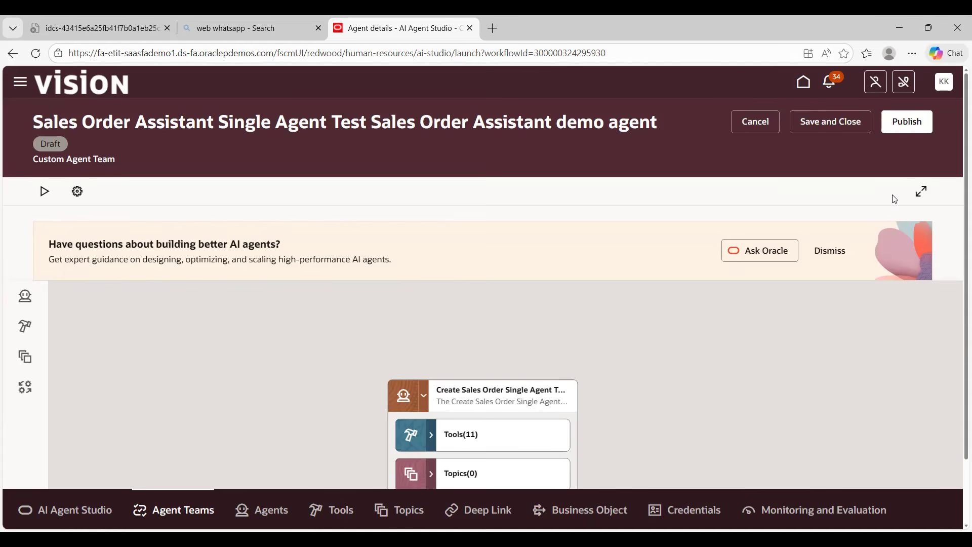
left_click(914, 132)
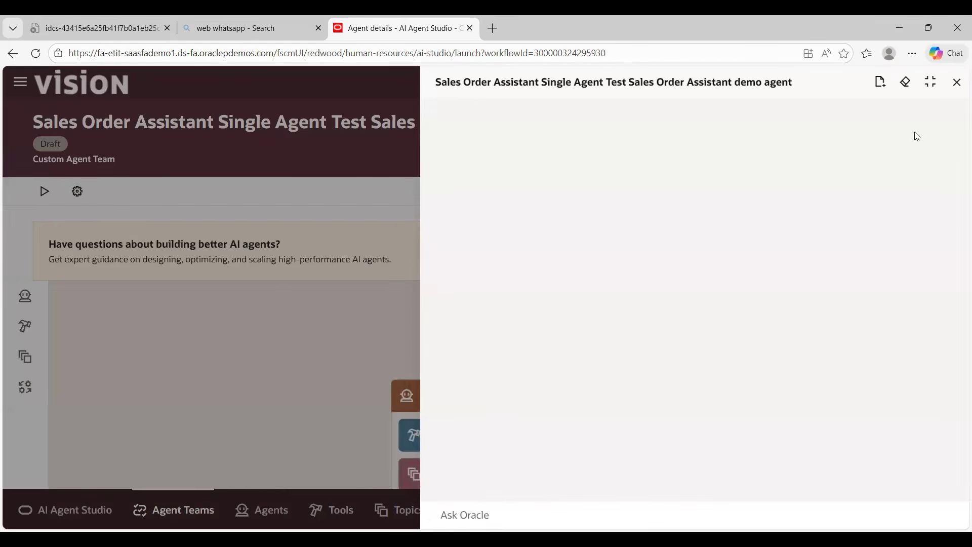
type("can")
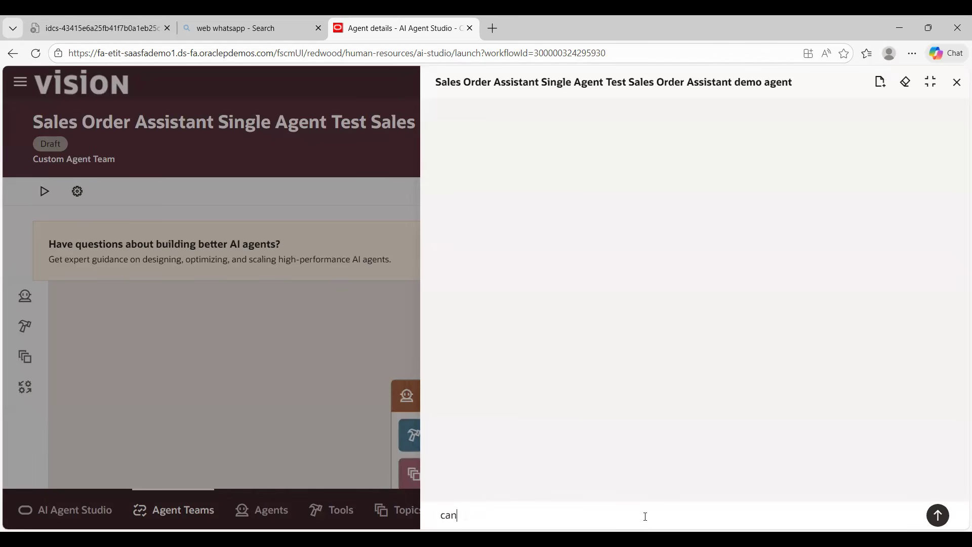
type(" I query an order")
key("Return")
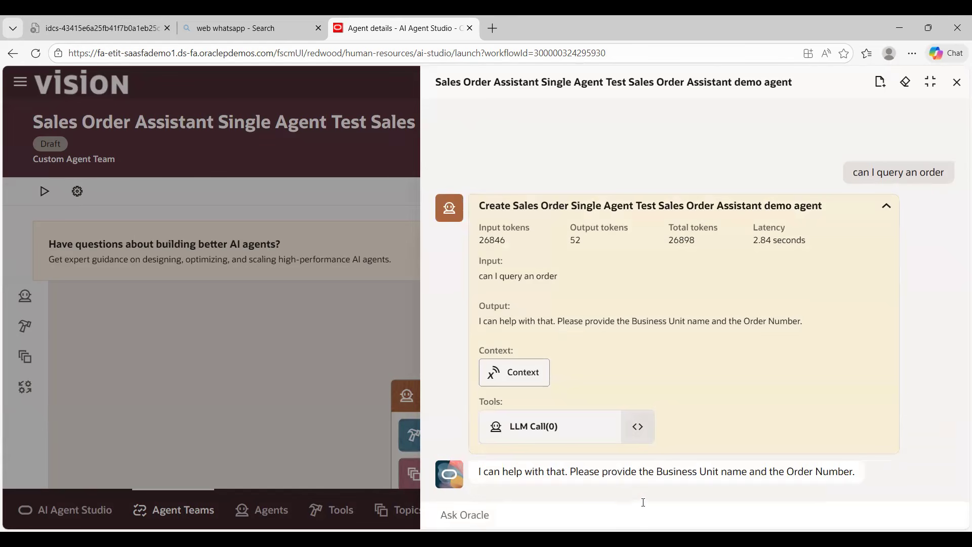
left_click_drag(593, 473, 853, 473)
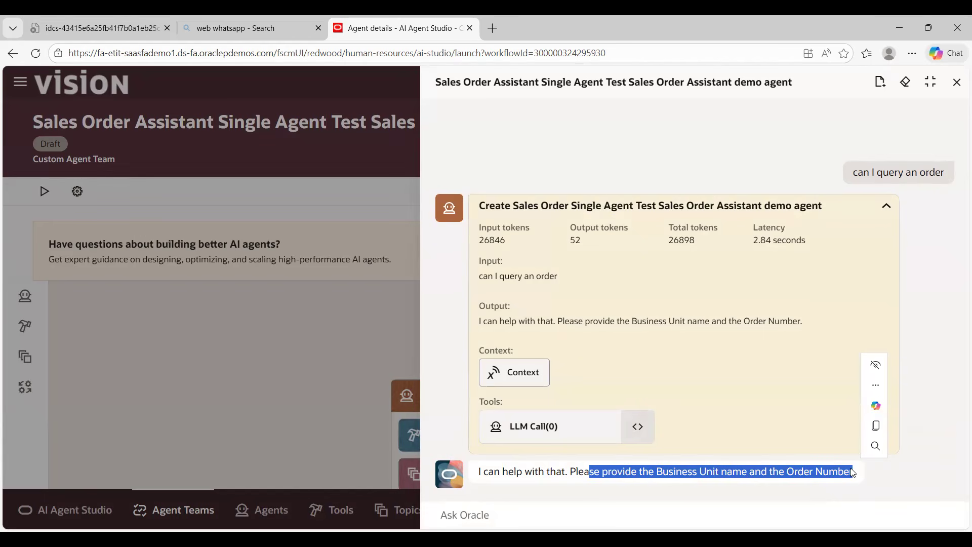
left_click(955, 89)
Publish the custom Sales Order Assistant agent team and accept the custom subscription notice.
left_click(914, 122)
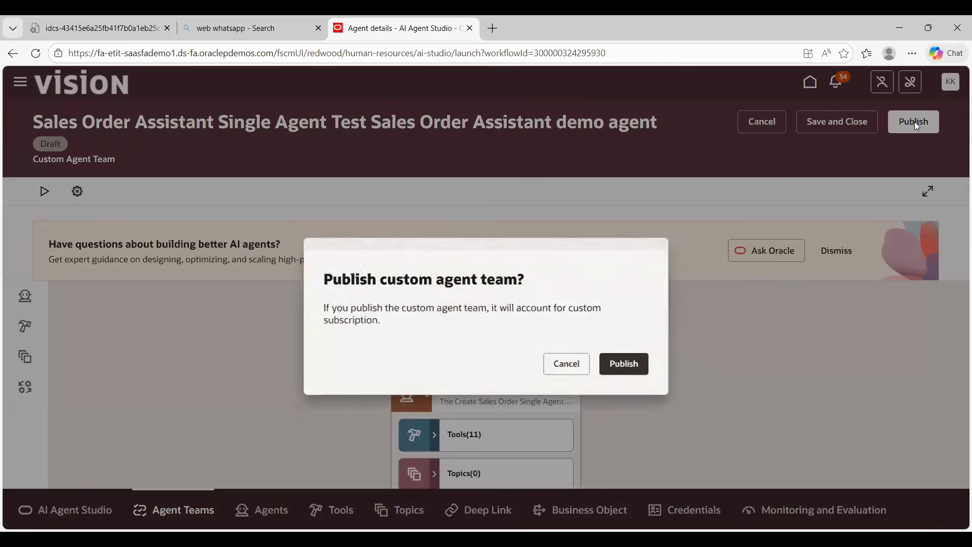
left_click(642, 359)
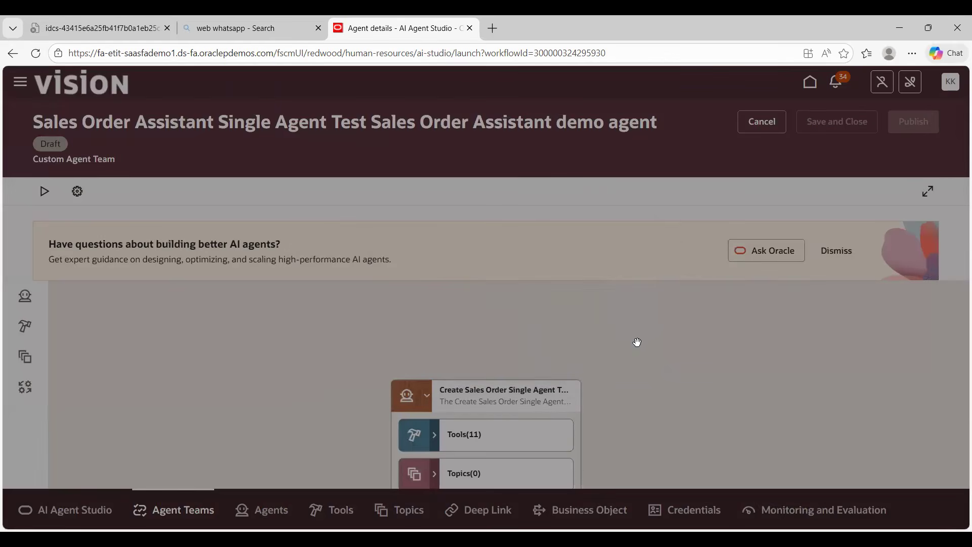